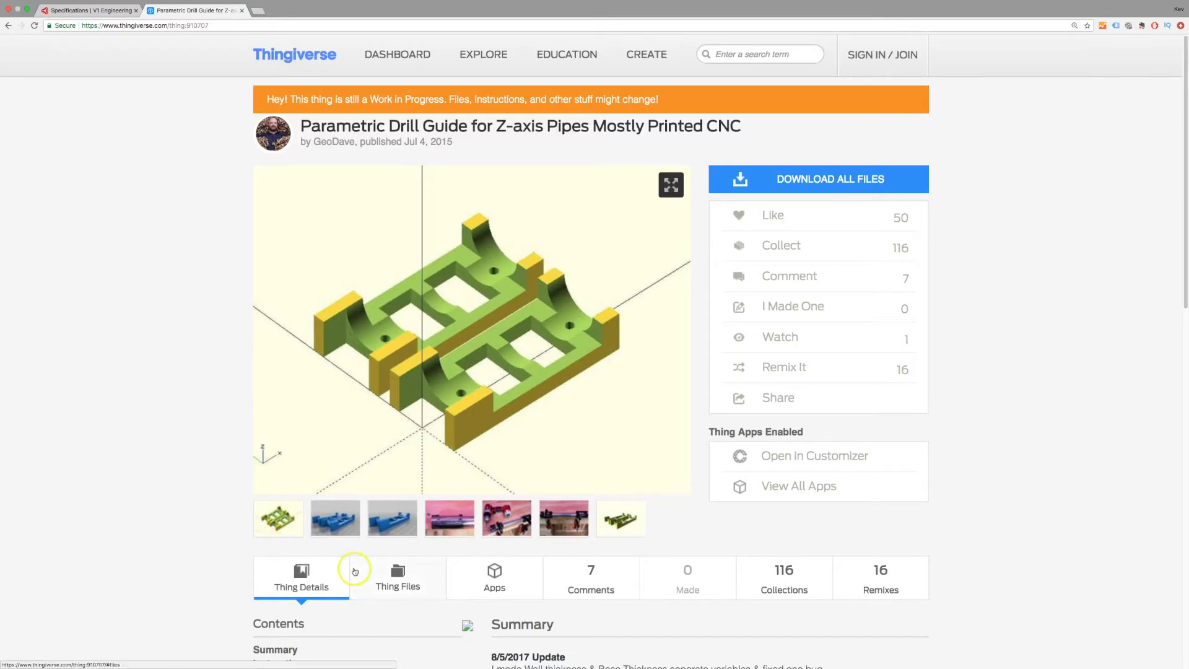
# - Show the fourth gallery photo, then the photo of the guide clamped on a pipe beside a cordless drill
pyautogui.click(463, 530)
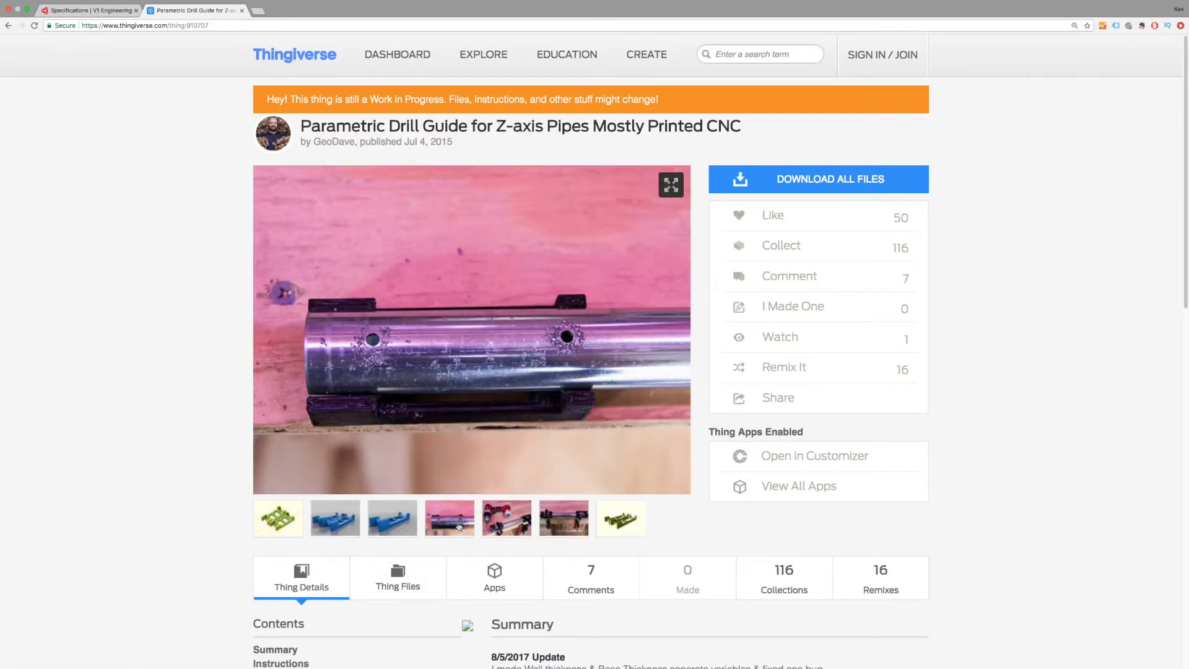
pyautogui.click(518, 532)
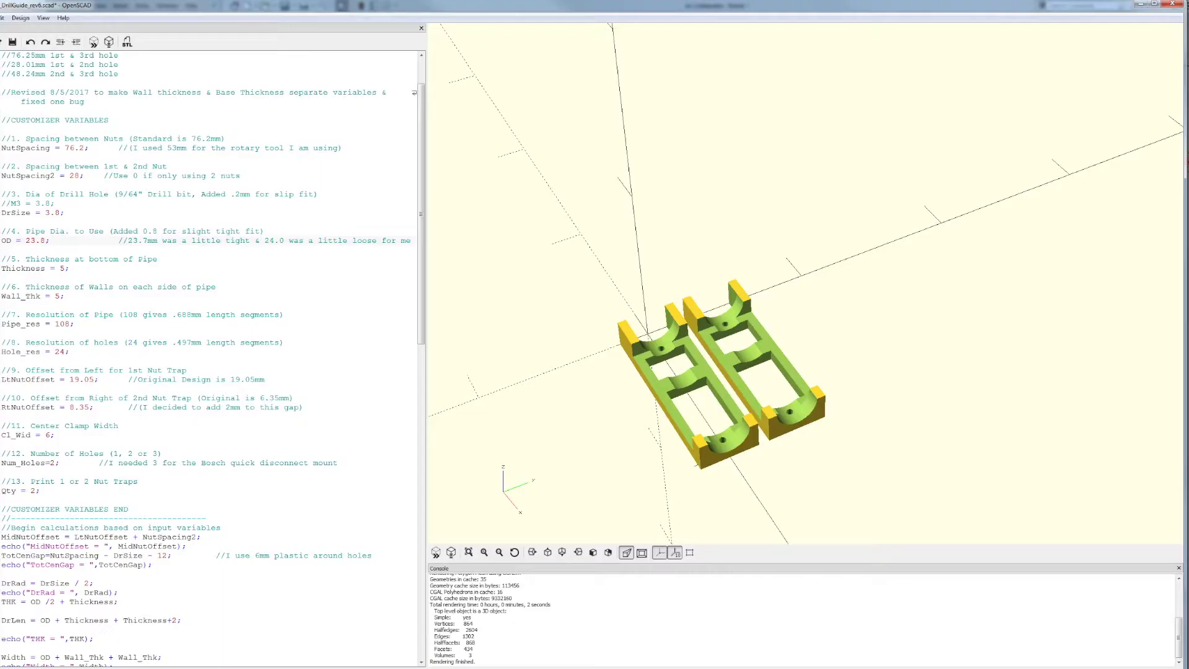
pyautogui.moveTo(808, 409)
pyautogui.mouseDown()
pyautogui.moveTo(738, 393)
pyautogui.moveTo(741, 406)
pyautogui.moveTo(802, 405)
pyautogui.mouseUp()
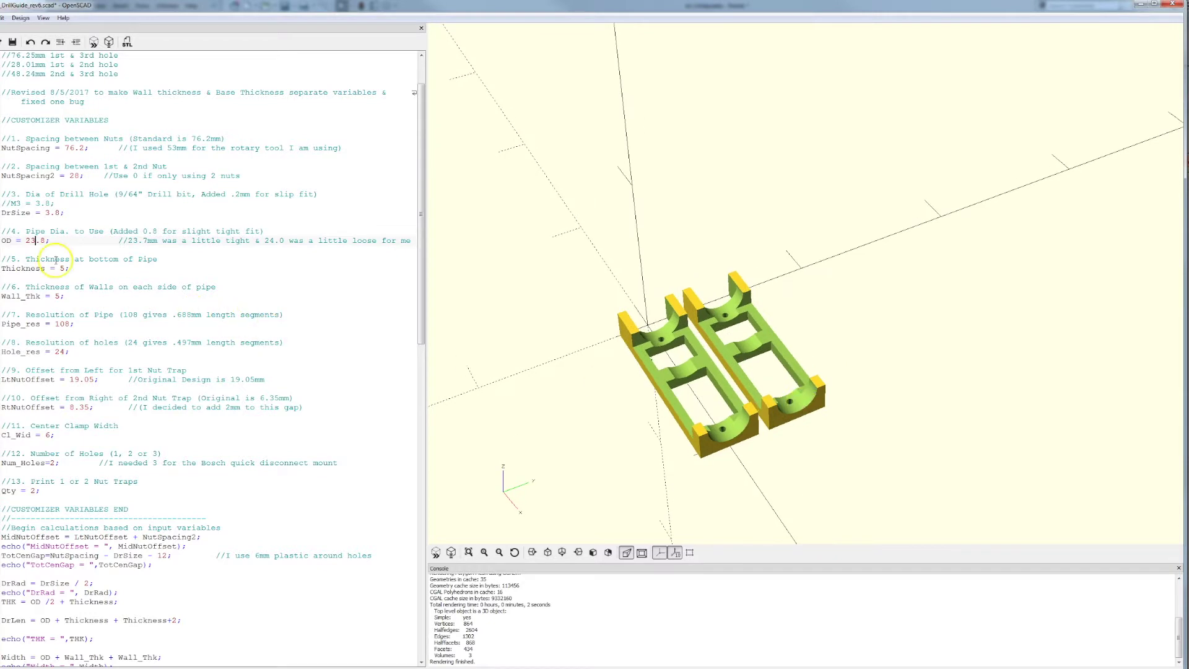
# - Change the OD value from 23.8 to 25.8, fixing a mistyped digit, and inspect the rendered guide
pyautogui.click(34, 241)
pyautogui.press('BackSpace')
pyautogui.write('8')
pyautogui.press('BackSpace')
pyautogui.write('5')
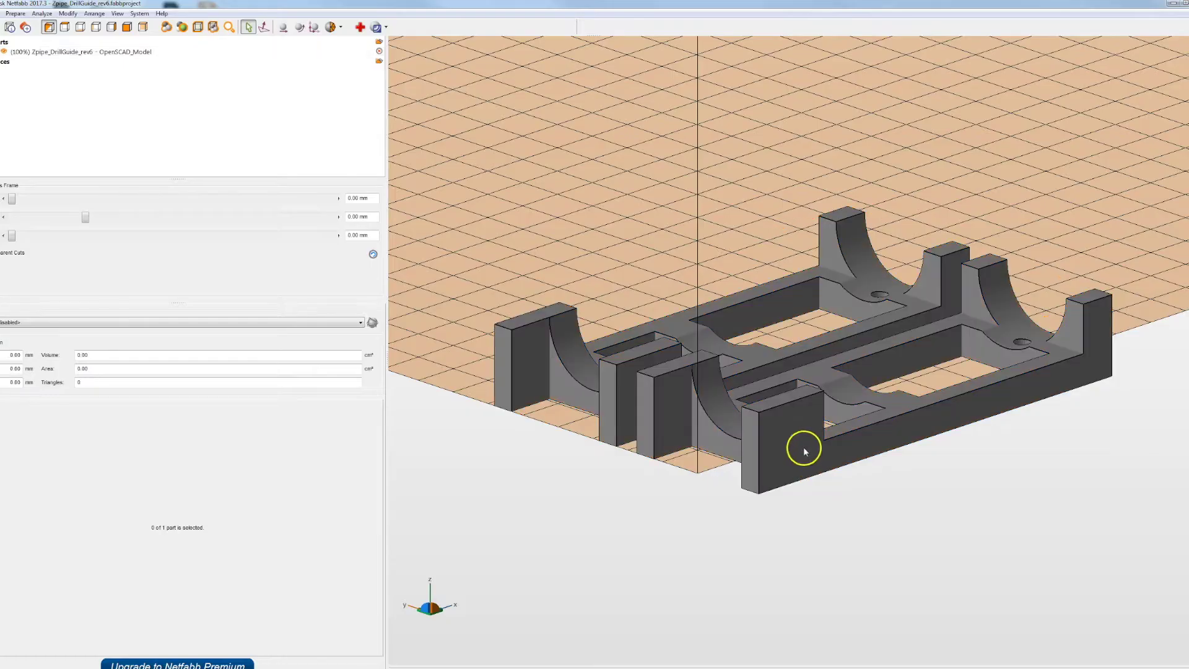
pyautogui.moveTo(796, 446); pyautogui.dragTo(785, 492, button='right')
pyautogui.scroll(3, 810, 499)
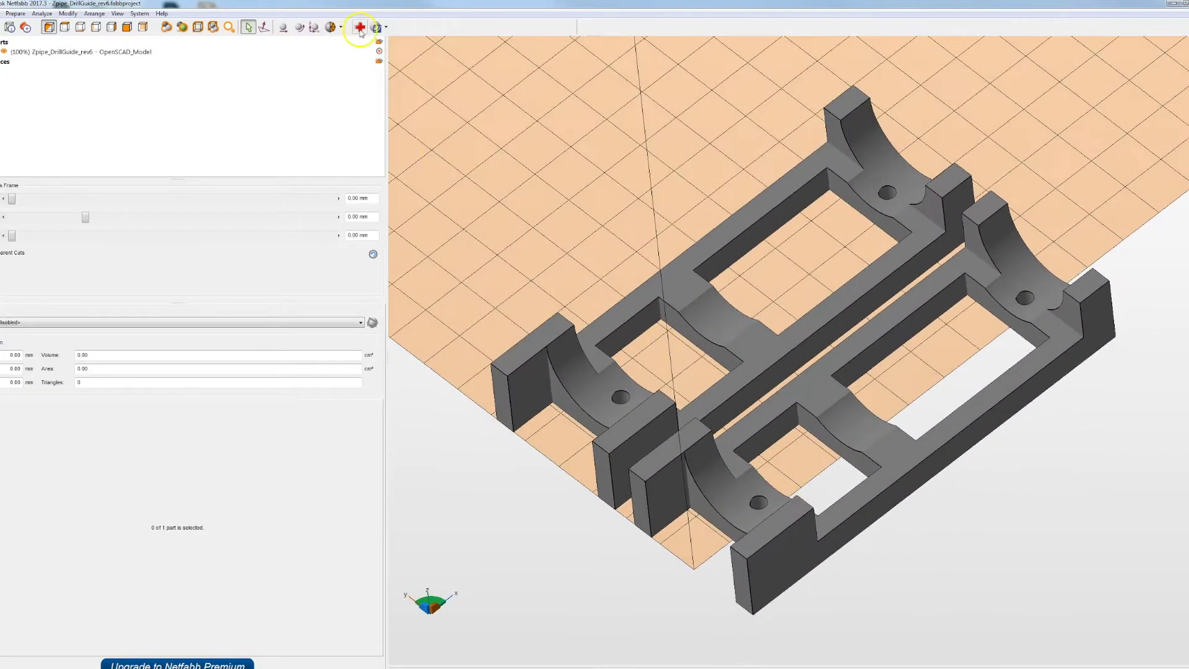
# - Enter Part Repair for the 2pipe_DrillGuide_rev6 part
pyautogui.click(360, 28)
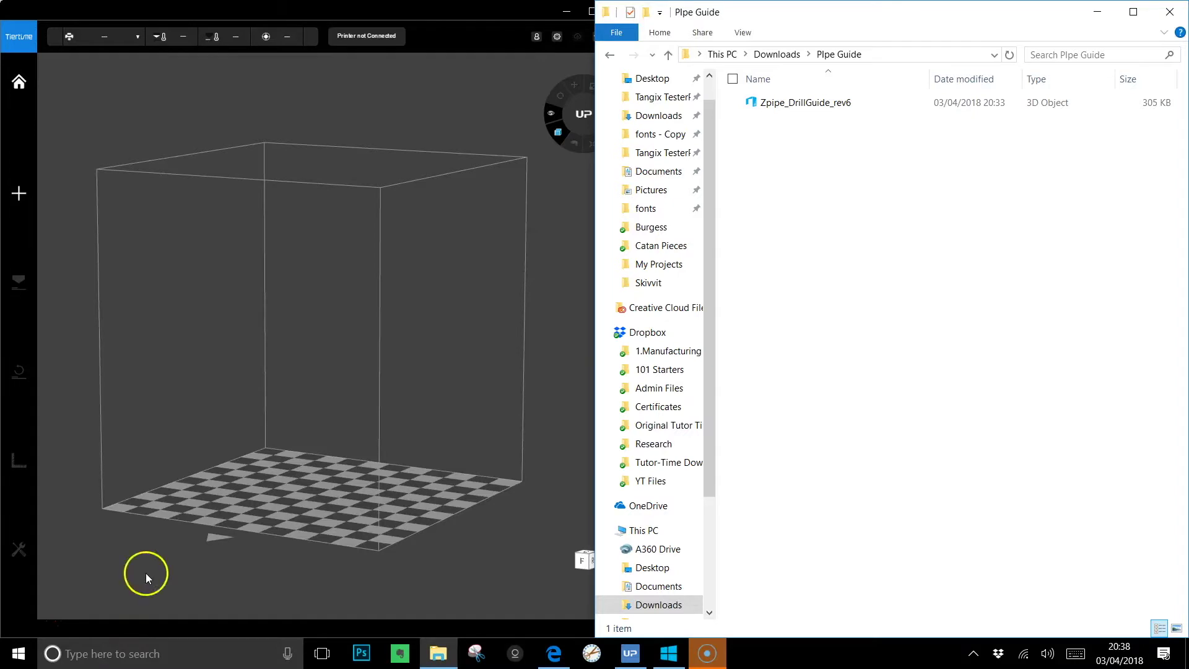
# - Search for printers in the printer settings and connect to the detected printer
pyautogui.click(146, 573)
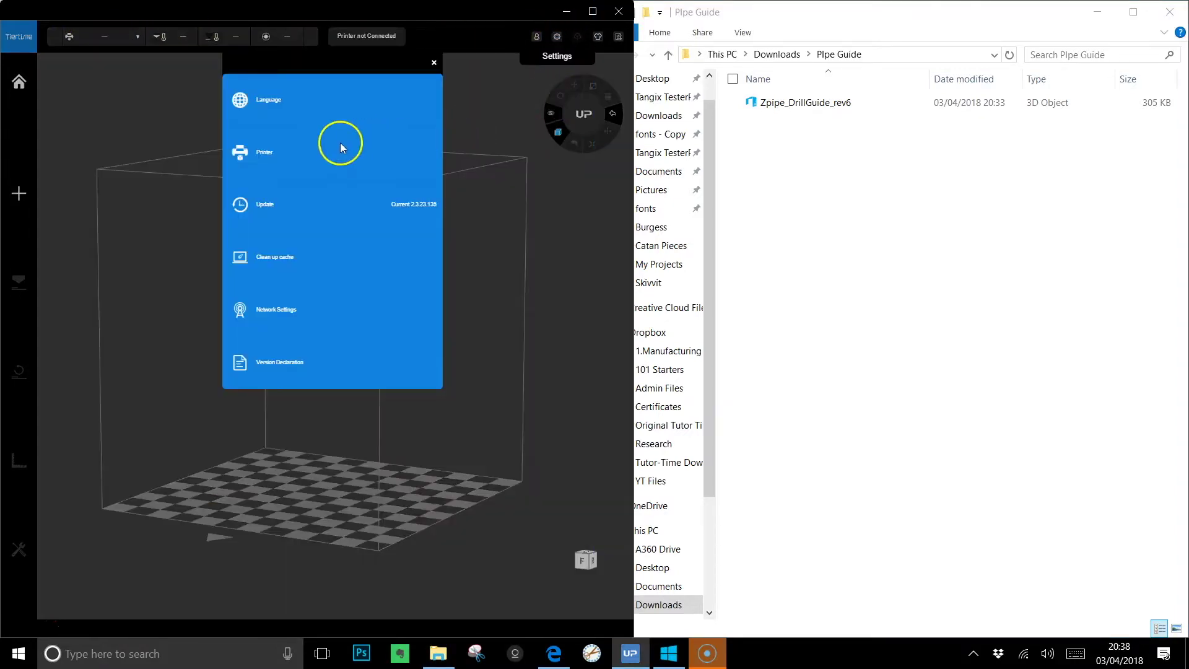
pyautogui.click(291, 156)
pyautogui.click(313, 175)
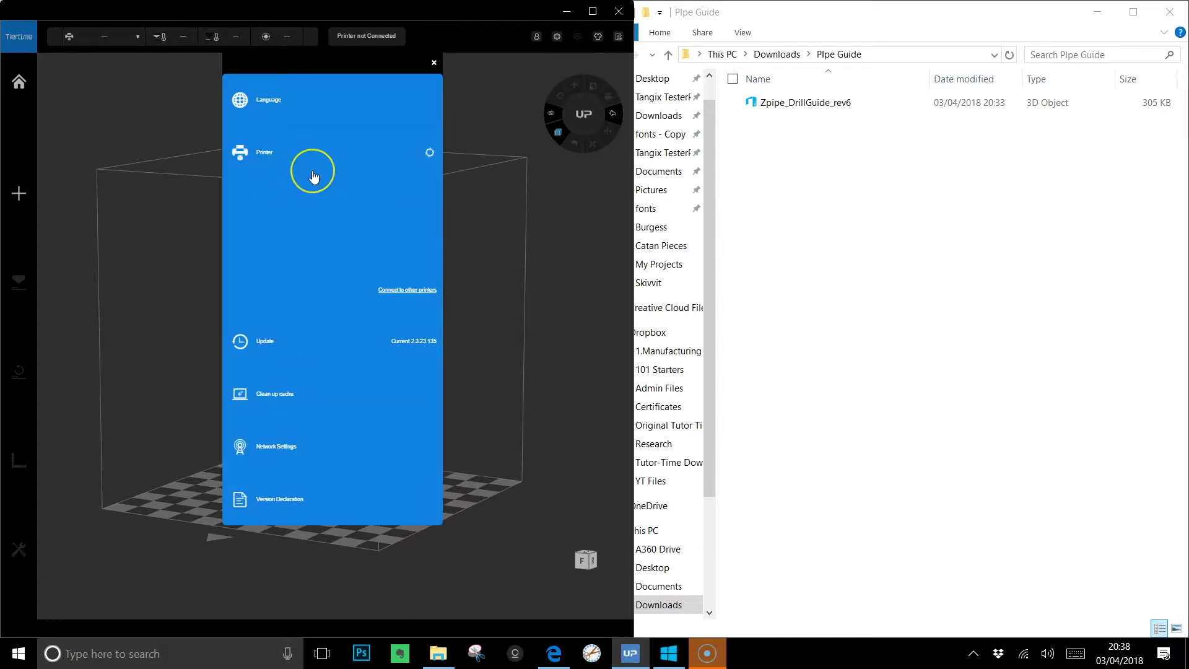
pyautogui.click(283, 195)
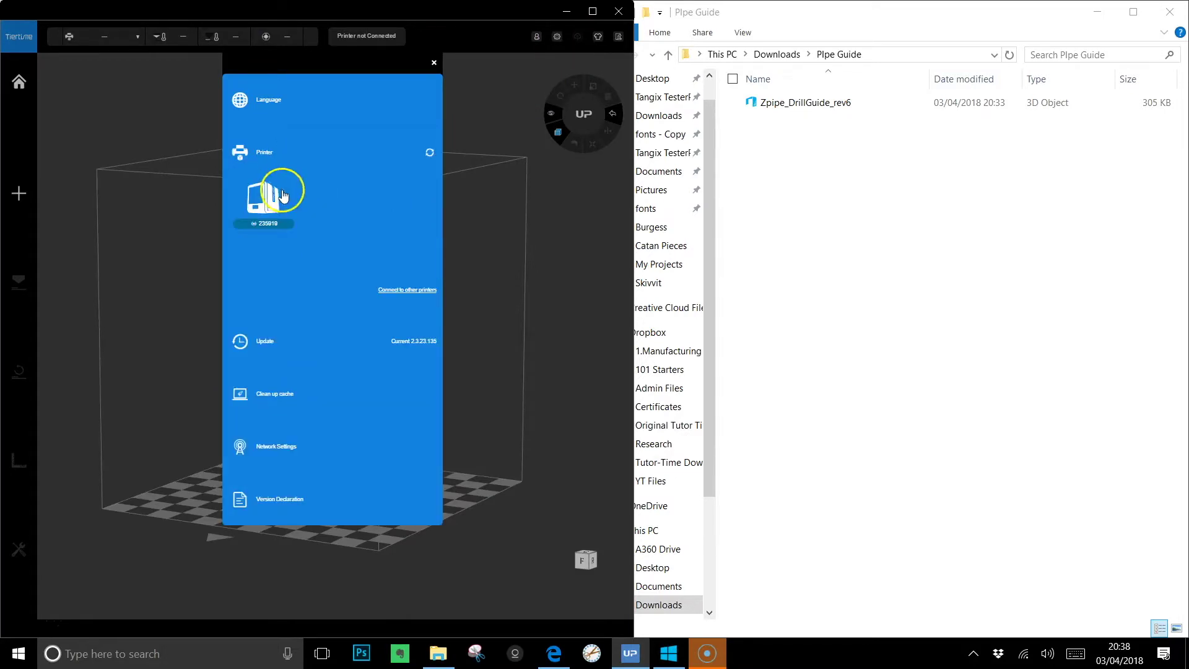
pyautogui.click(732, 253)
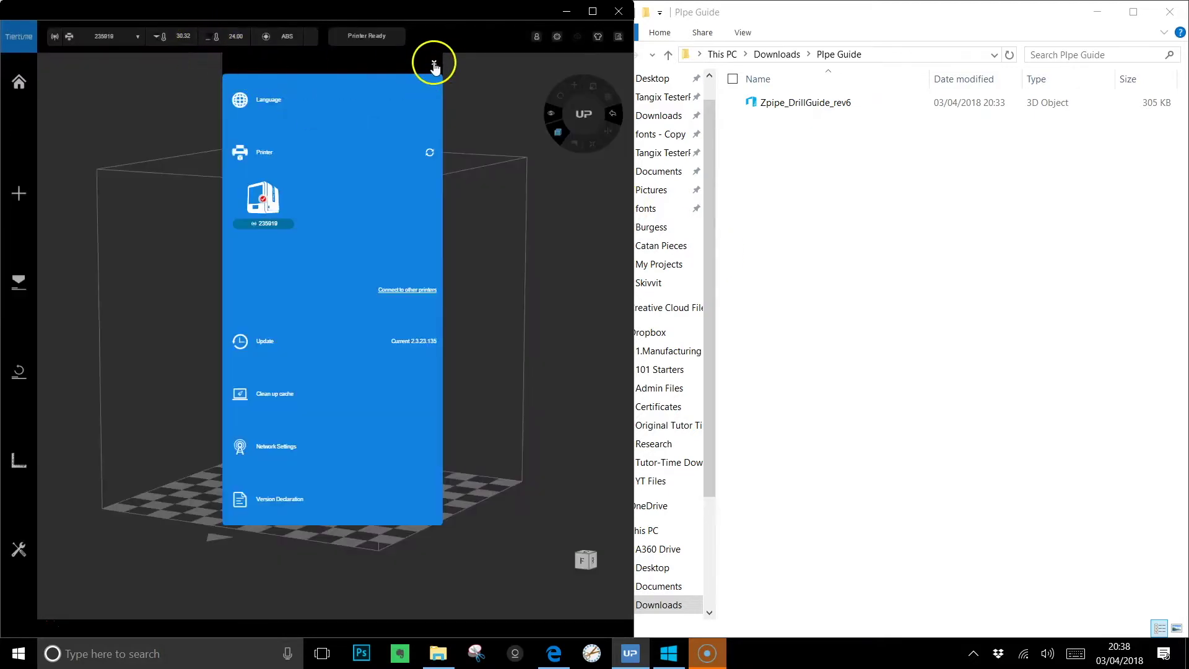
pyautogui.click(435, 65)
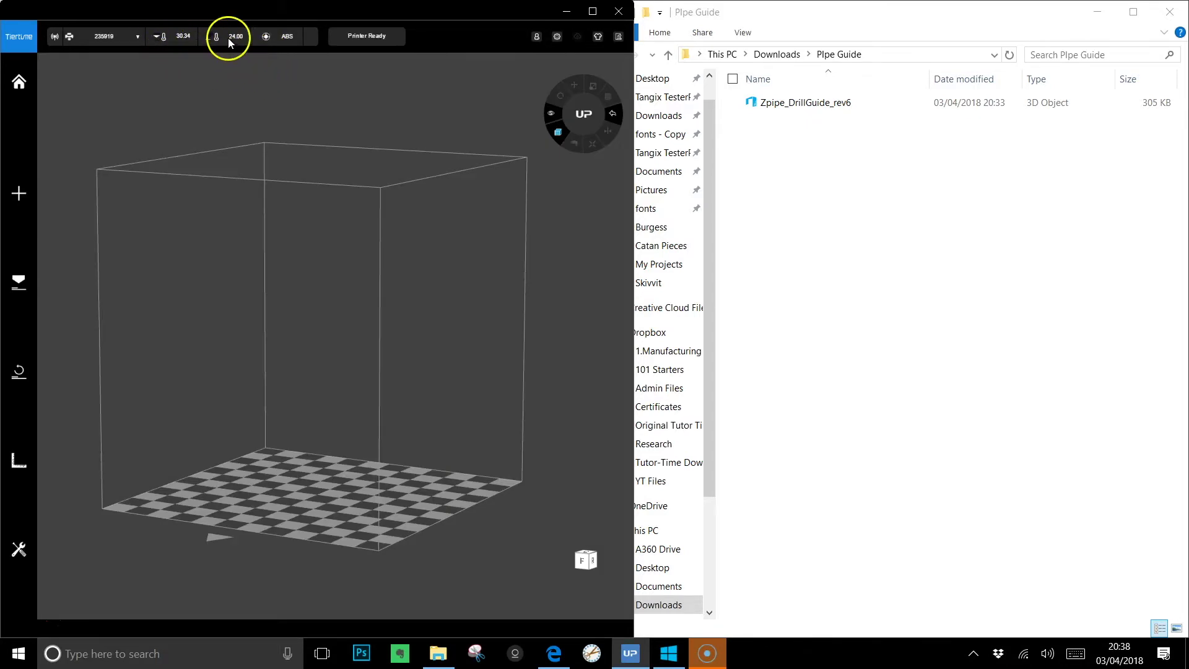
# - Start a 15-minute build platform preheat from Maintenance
pyautogui.click(18, 460)
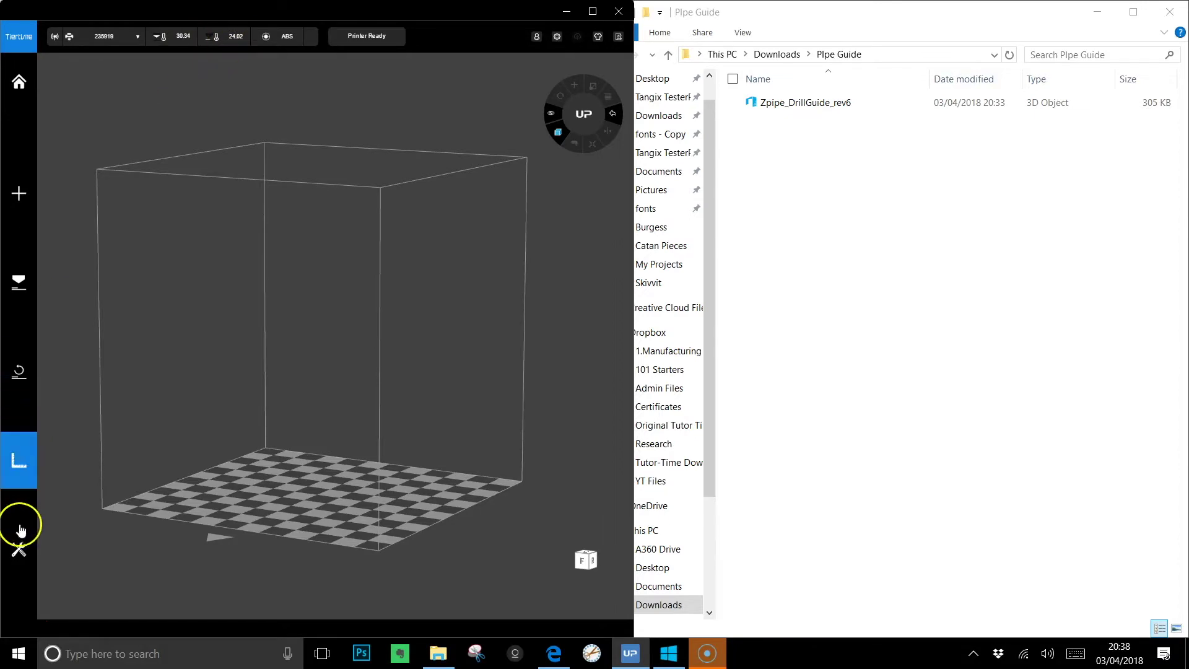
pyautogui.click(19, 548)
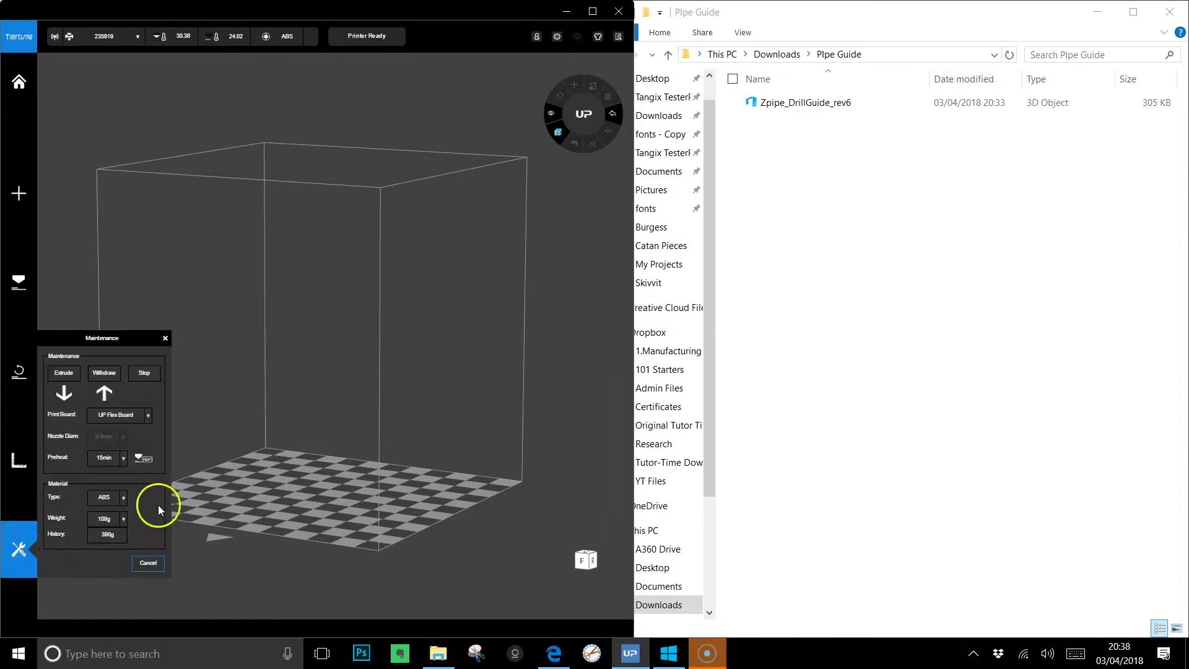
pyautogui.click(141, 459)
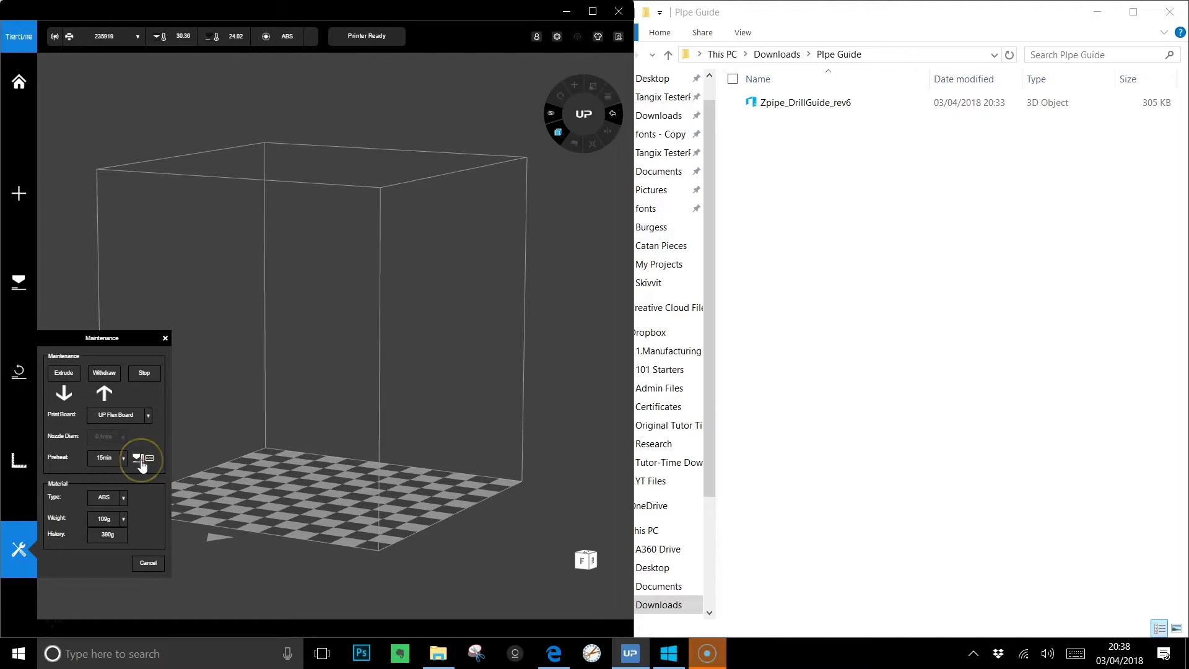
pyautogui.click(148, 562)
# - Load Zpipe_DrillGuide_rev6 onto the build plate in a maximized window and tilt the view
pyautogui.moveTo(826, 106); pyautogui.dragTo(322, 481)
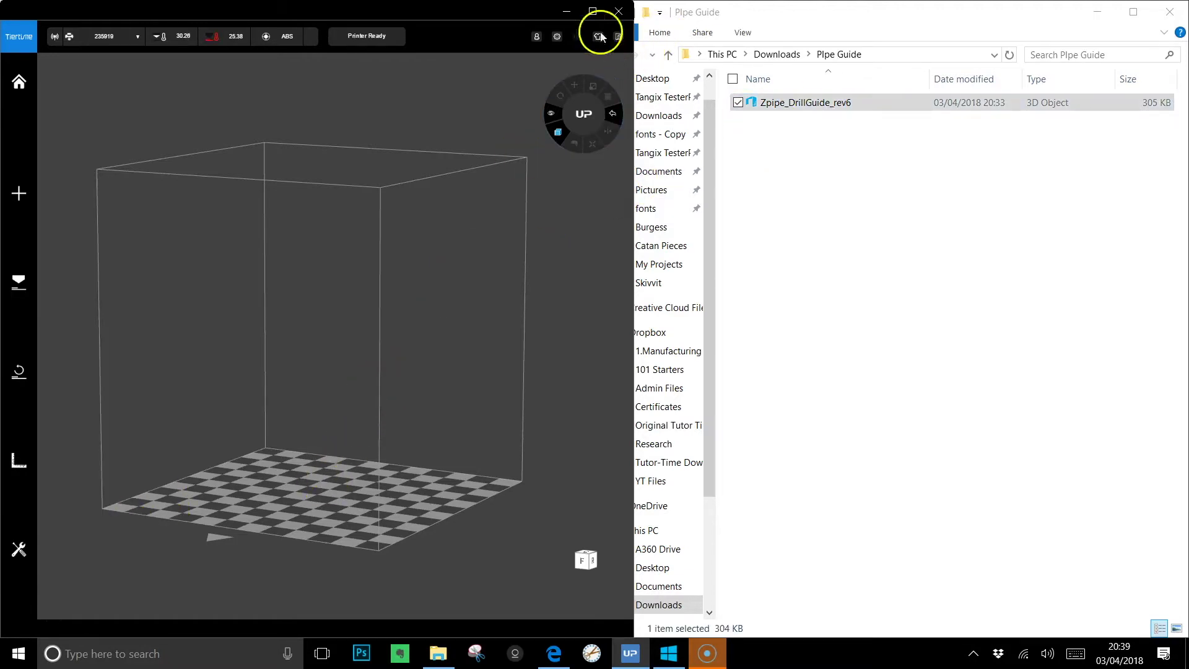
pyautogui.click(593, 11)
pyautogui.moveTo(592, 328); pyautogui.dragTo(698, 482)
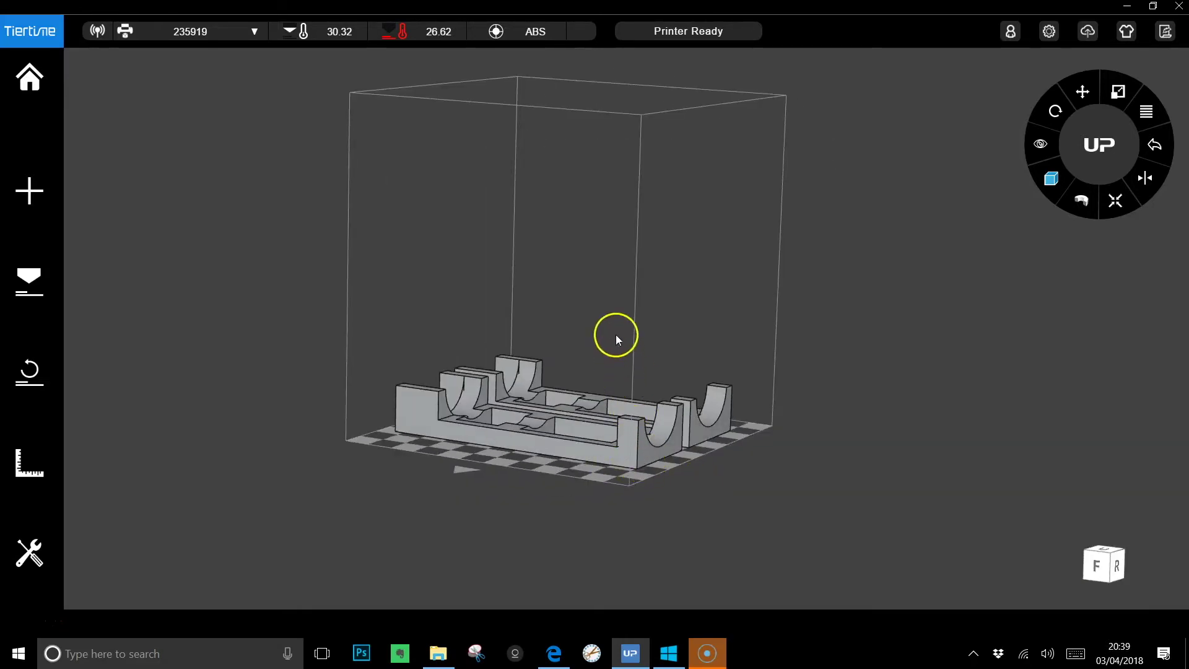
pyautogui.moveTo(616, 334); pyautogui.dragTo(626, 366)
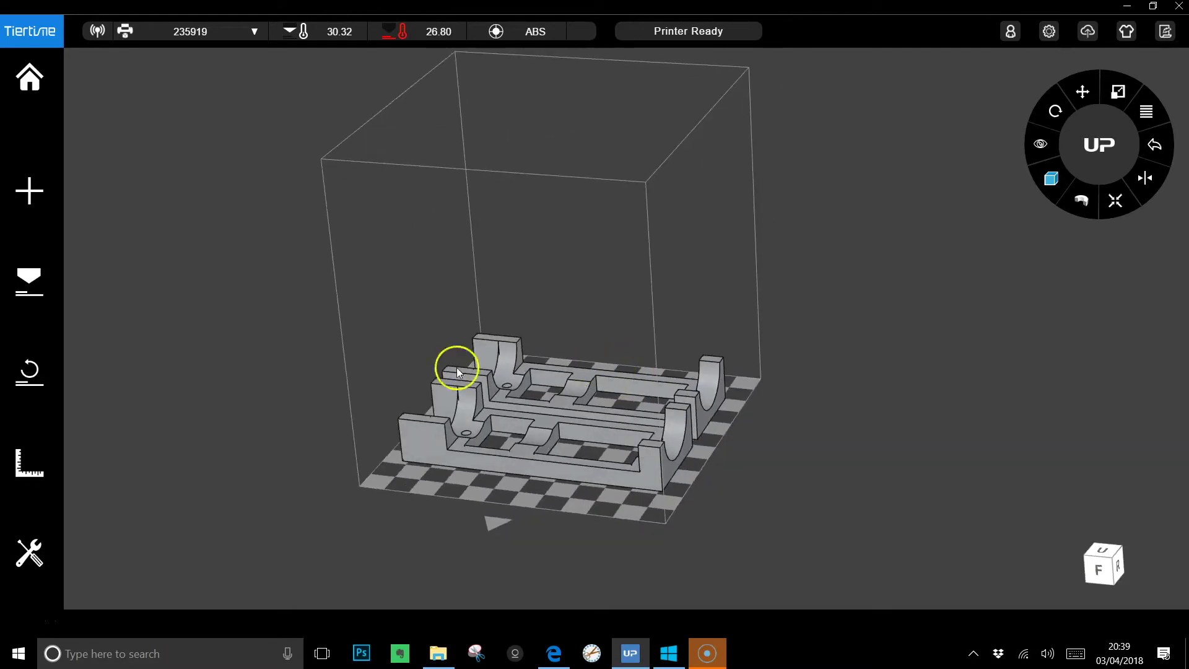
# - Print the drill guide with 15% infill, 0.35mm layer thickness and Fast quality
pyautogui.click(34, 288)
pyautogui.click(293, 242)
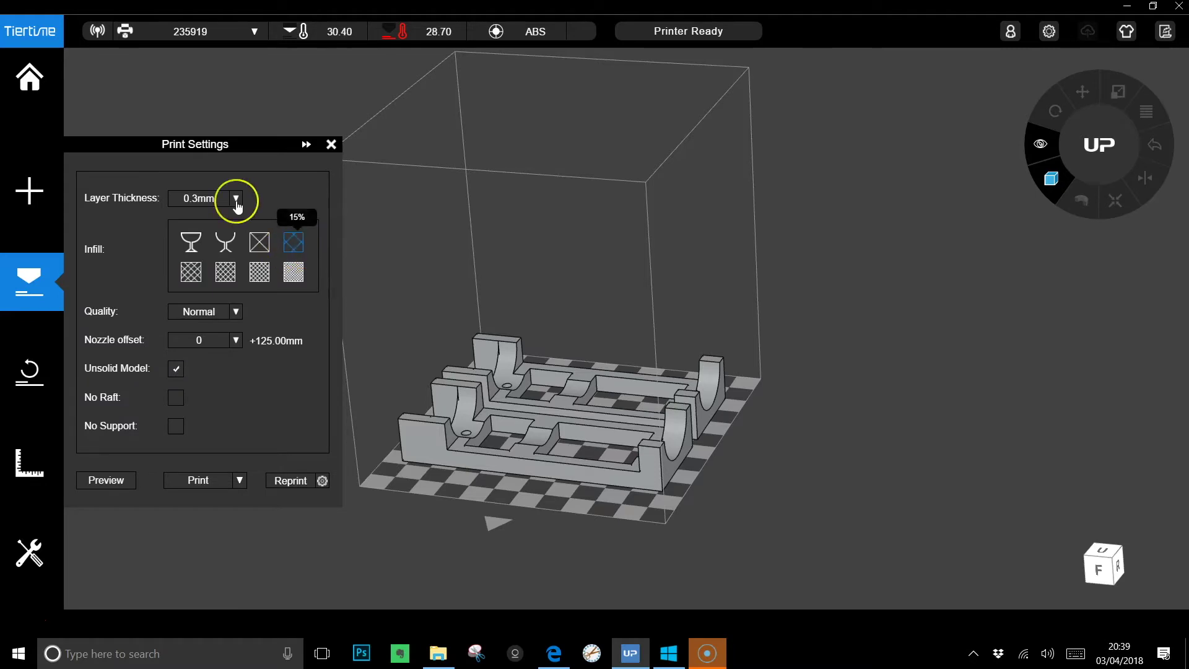
pyautogui.click(236, 198)
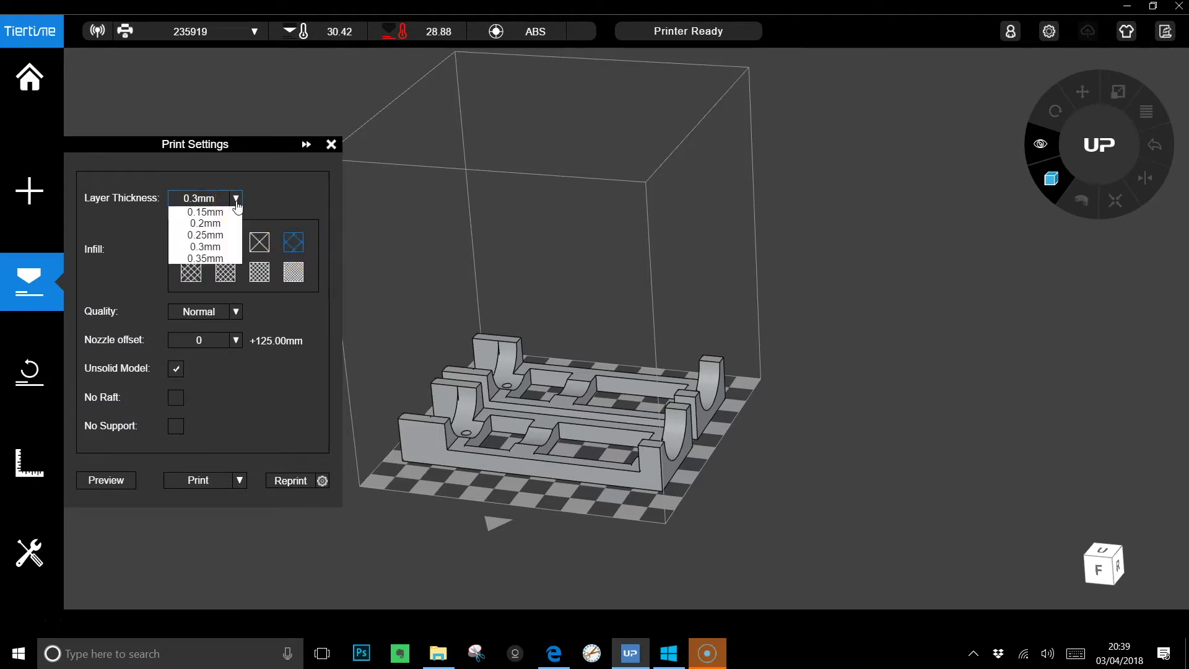
pyautogui.click(218, 260)
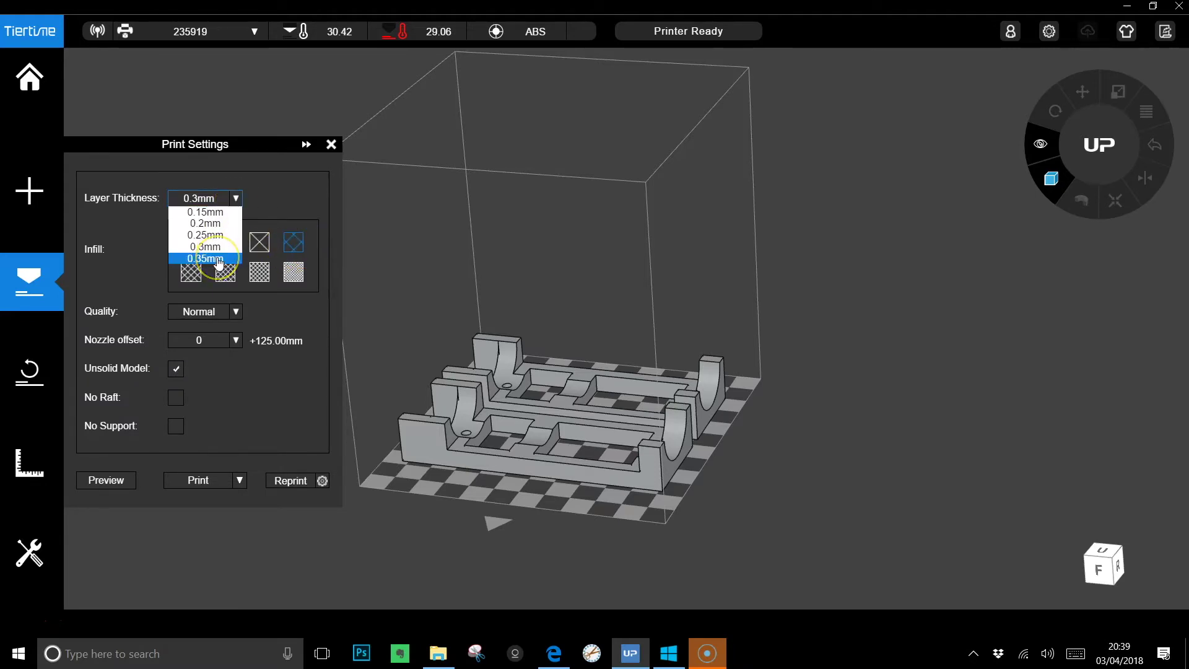
pyautogui.click(218, 259)
pyautogui.click(236, 312)
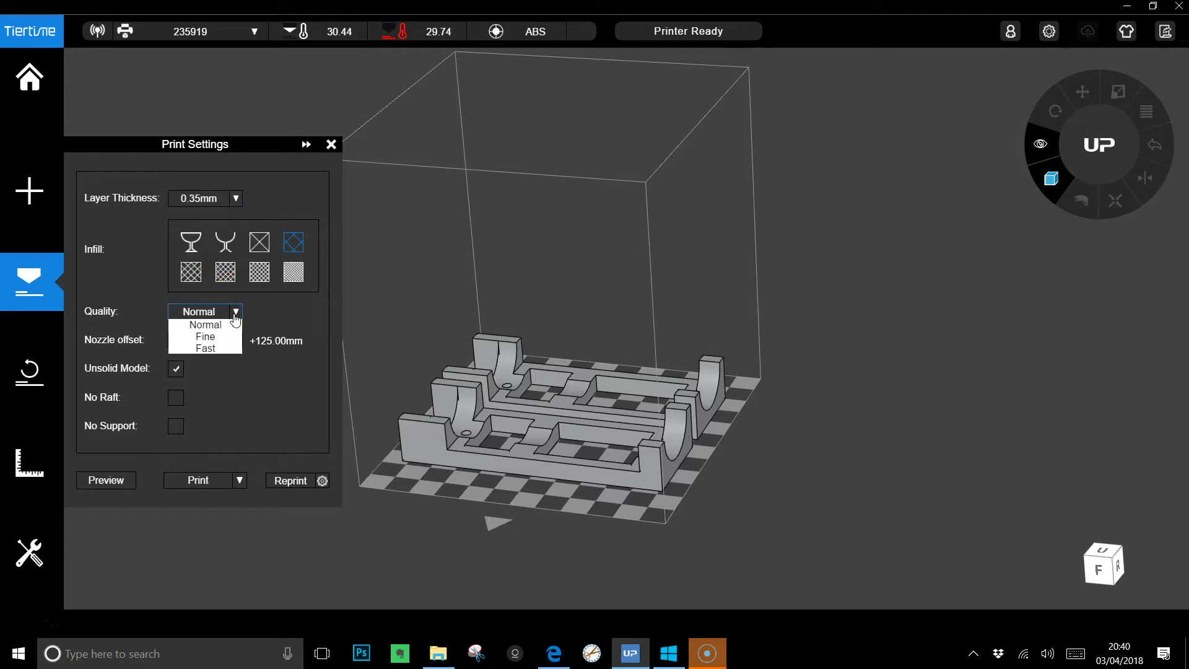
pyautogui.click(226, 351)
pyautogui.click(208, 488)
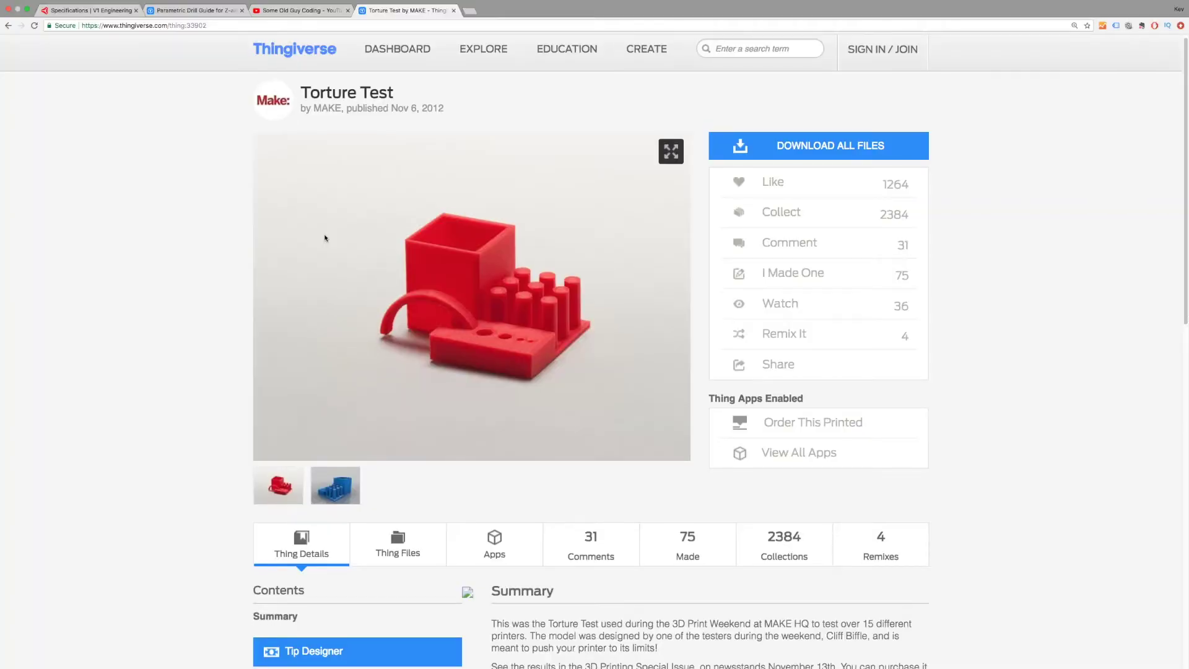
# - Load the blue Torture Test render in Thingiview and rotate it to view from above
pyautogui.click(342, 493)
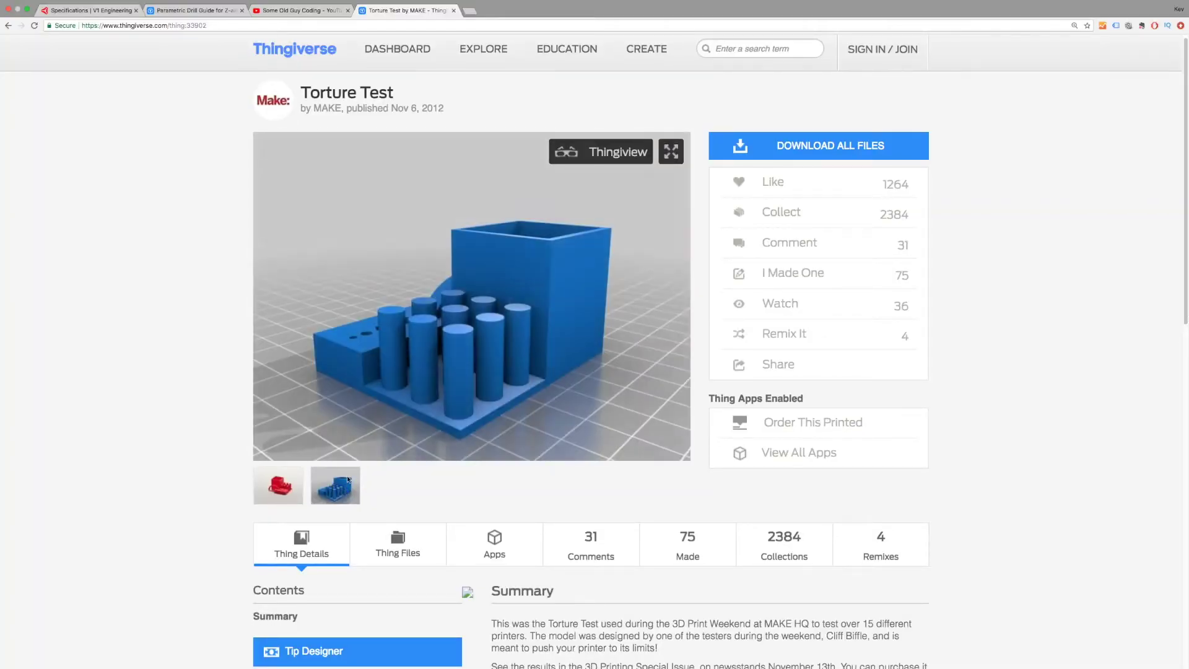
pyautogui.click(587, 149)
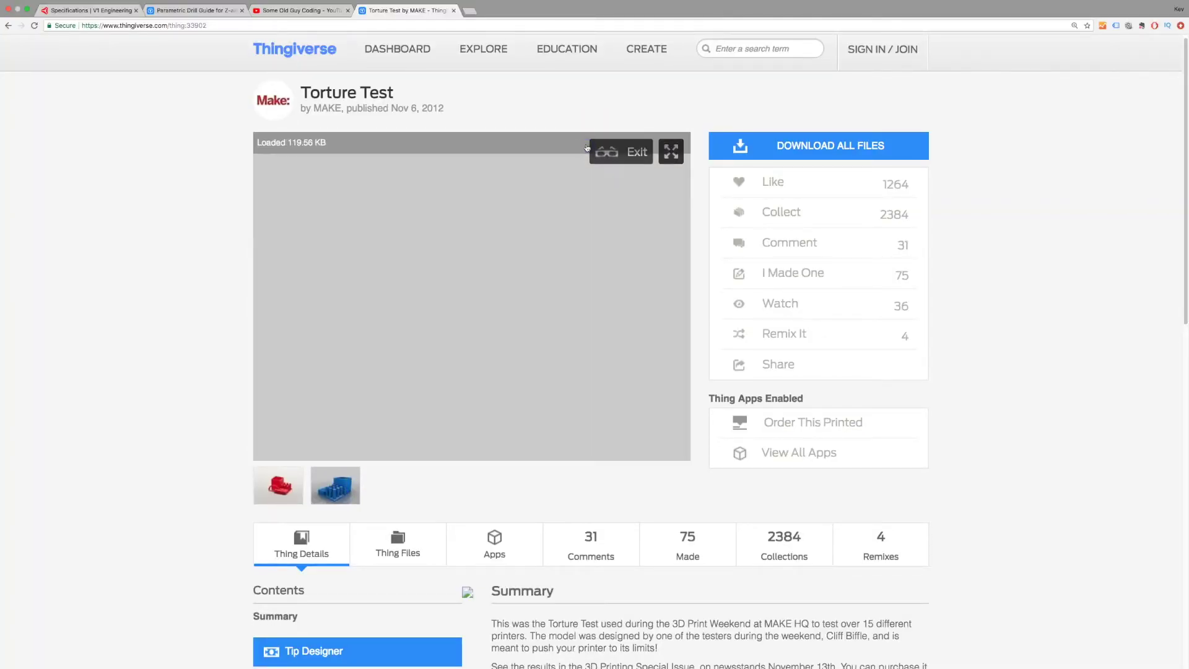
pyautogui.moveTo(540, 290); pyautogui.dragTo(276, 267)
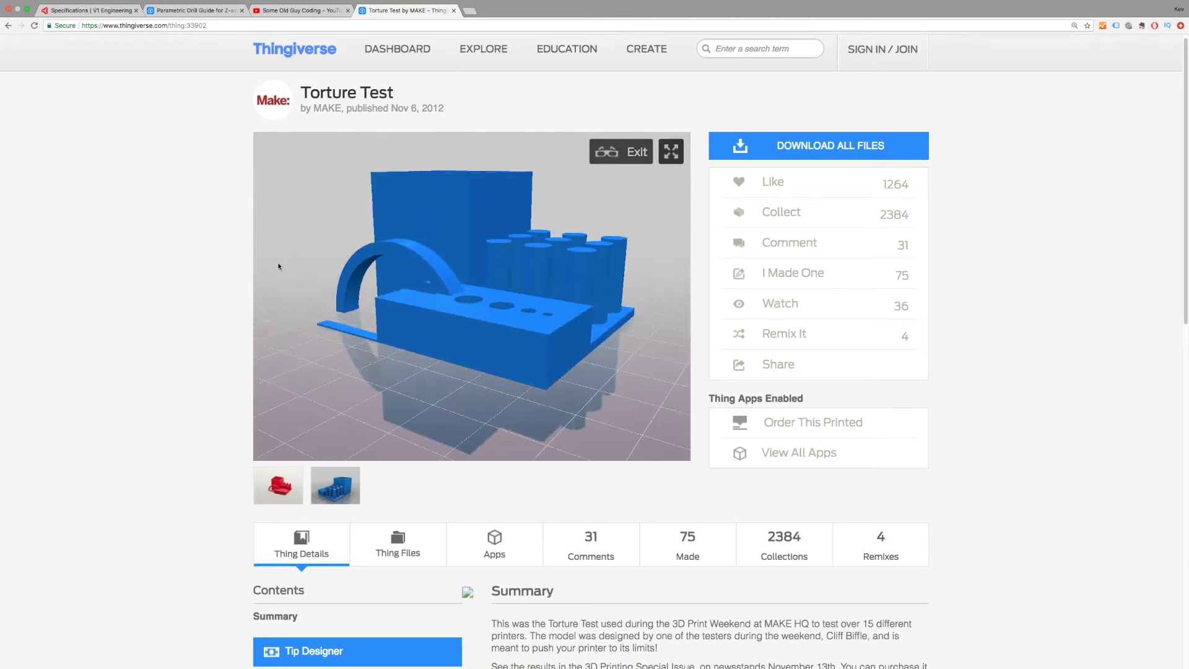